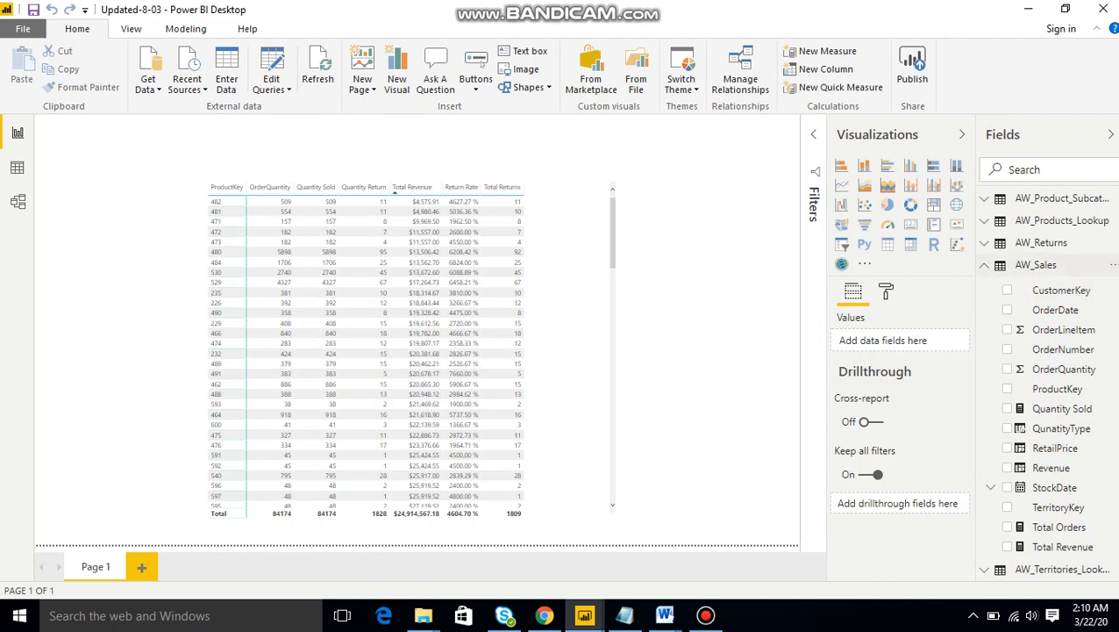
Create a new measure in the AW_Sales table named Bulk Order, starting its formula with CALCULATE([Total Orders].
left_click(1112, 264)
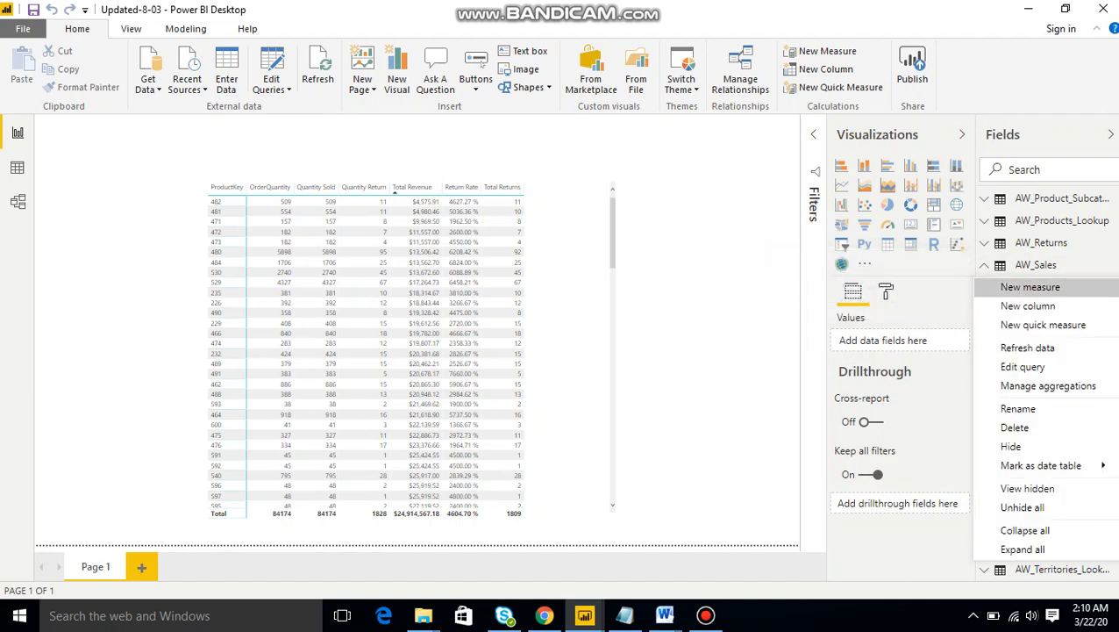
left_click(1030, 287)
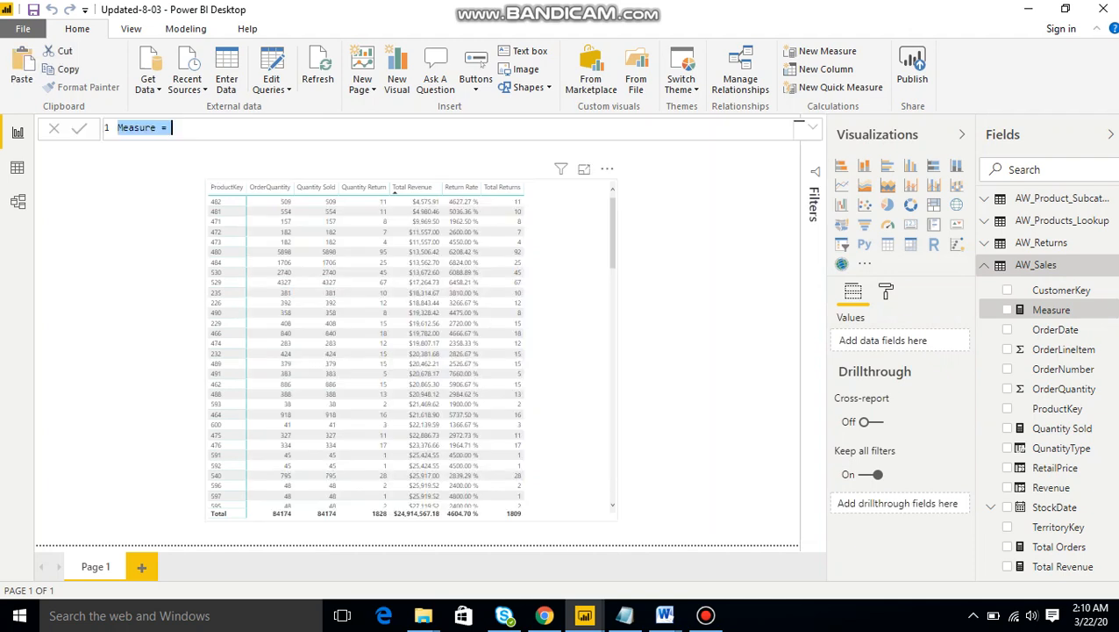
type("Bu")
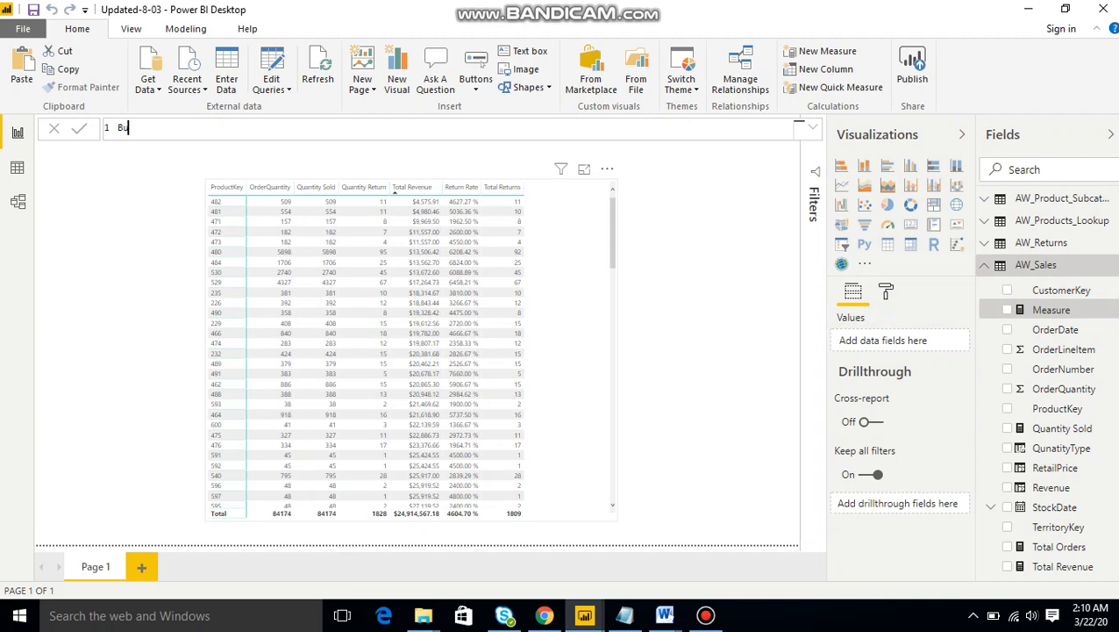
type("lk Order = Ca")
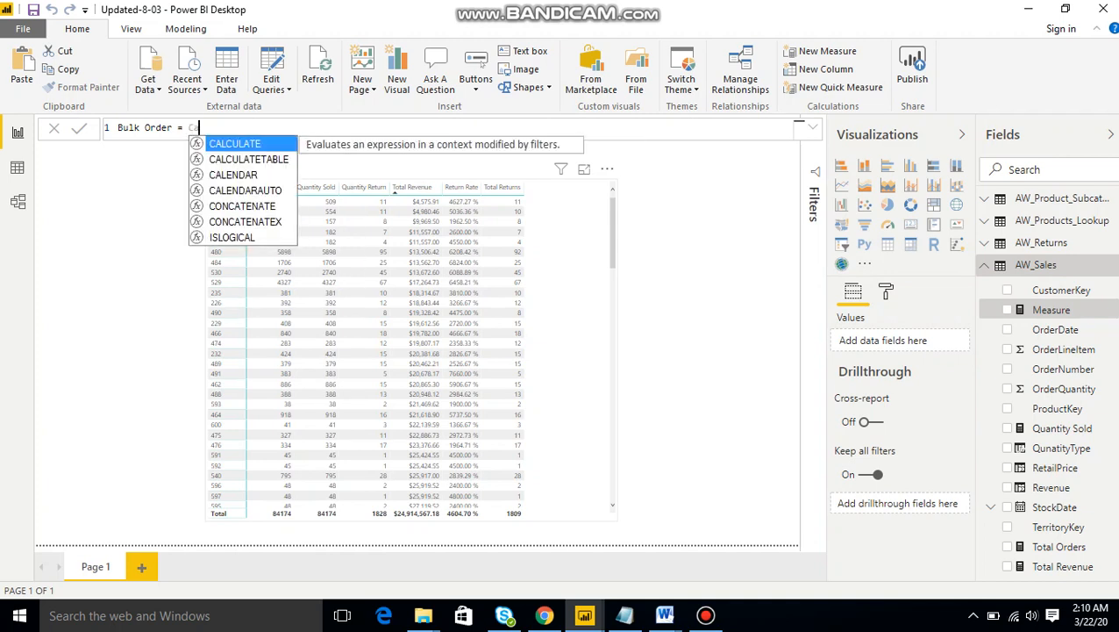
key("Tab")
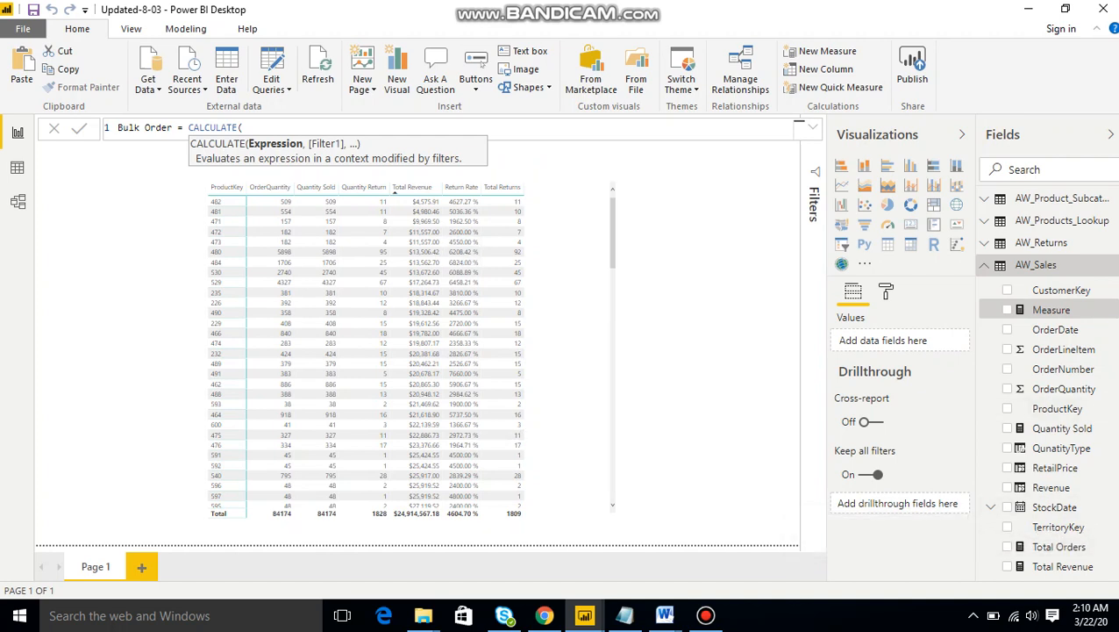
type("orde")
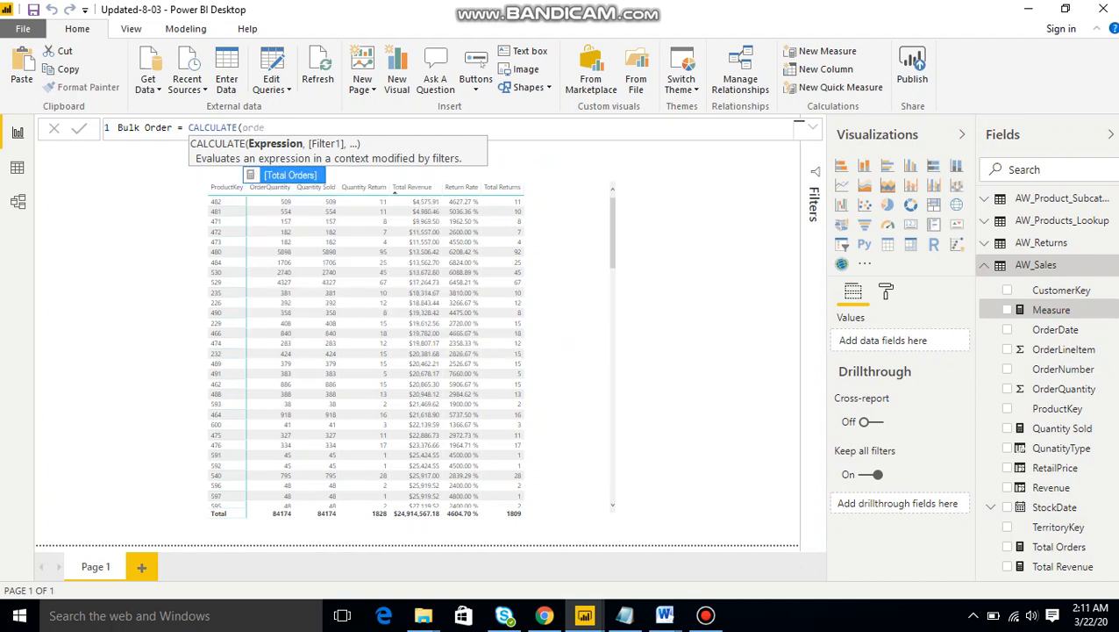
key("Tab")
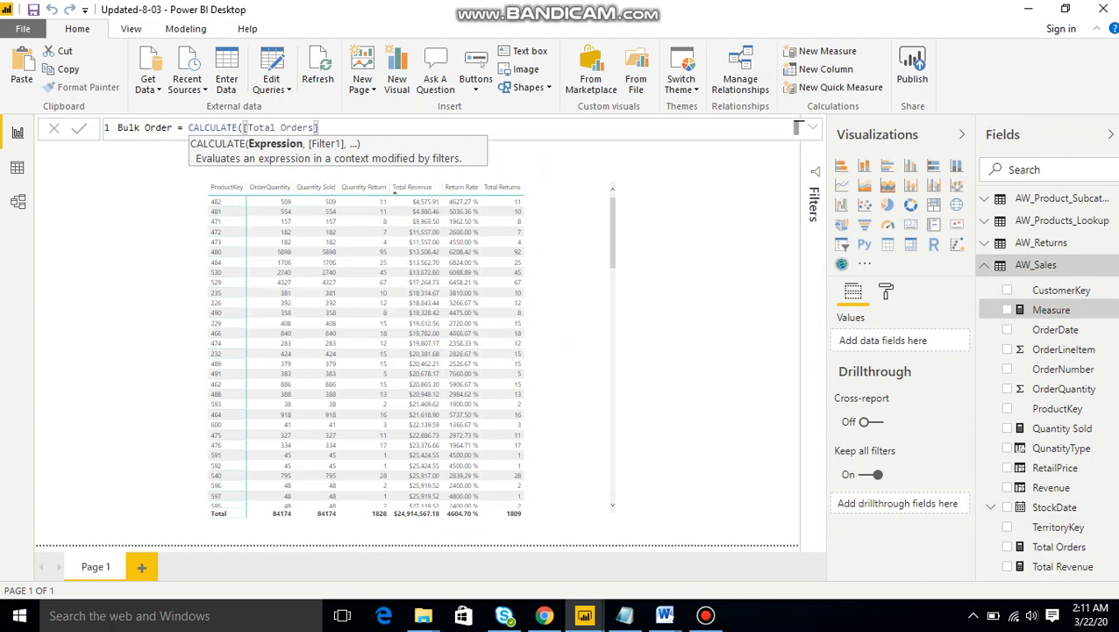
Add the filter argument AW_Sales[OrderQuantity]>1 to the Bulk Order formula.
type(",")
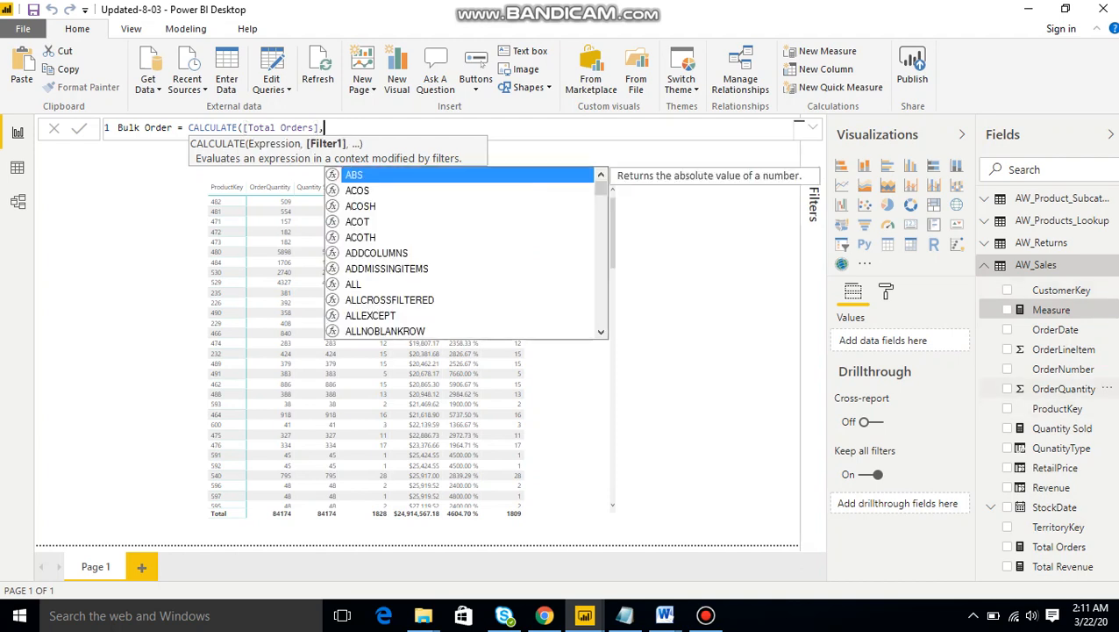
type("ord")
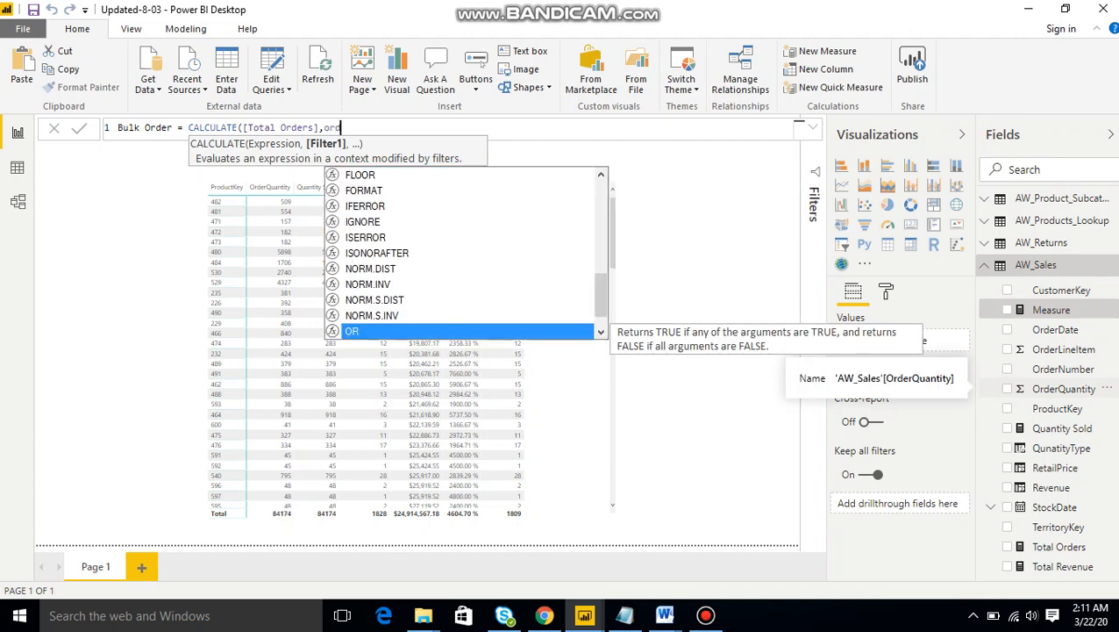
type("e")
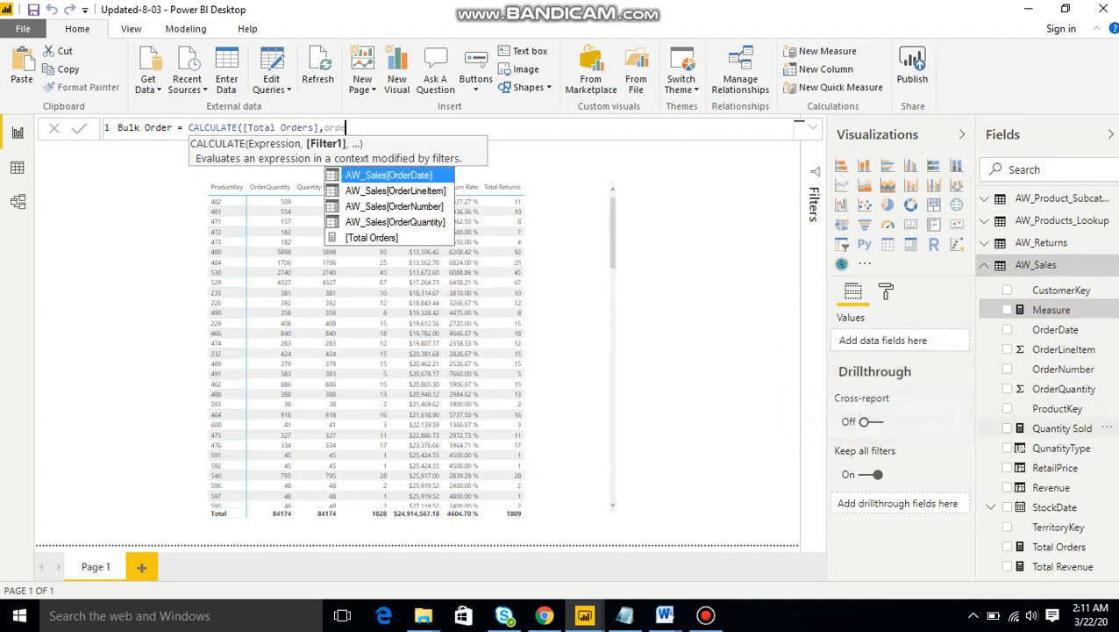
left_click(421, 221)
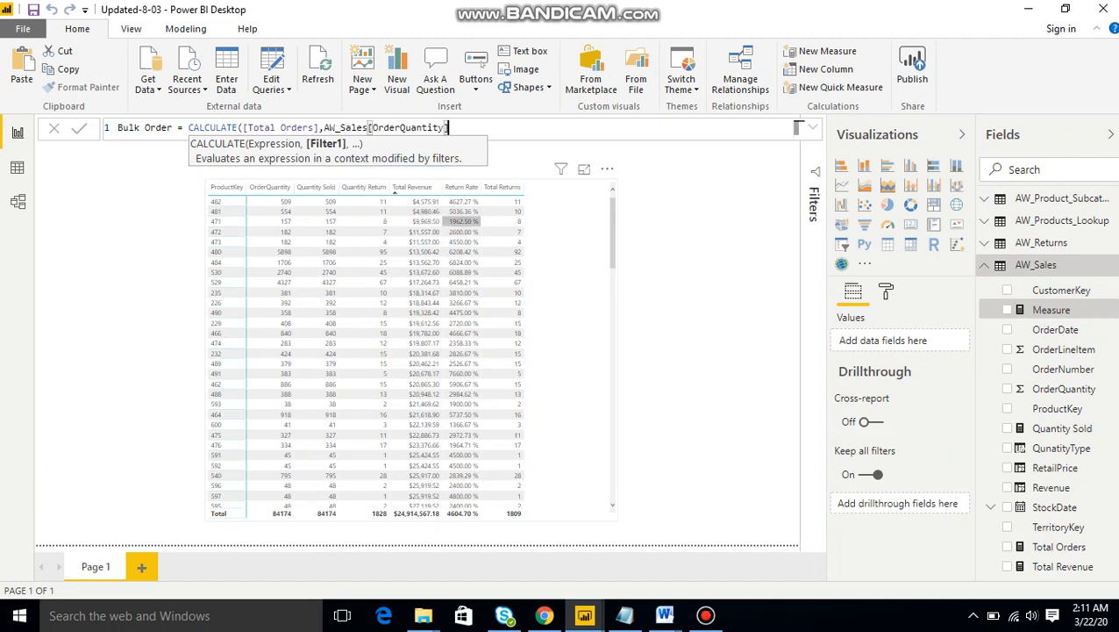
type(">1")
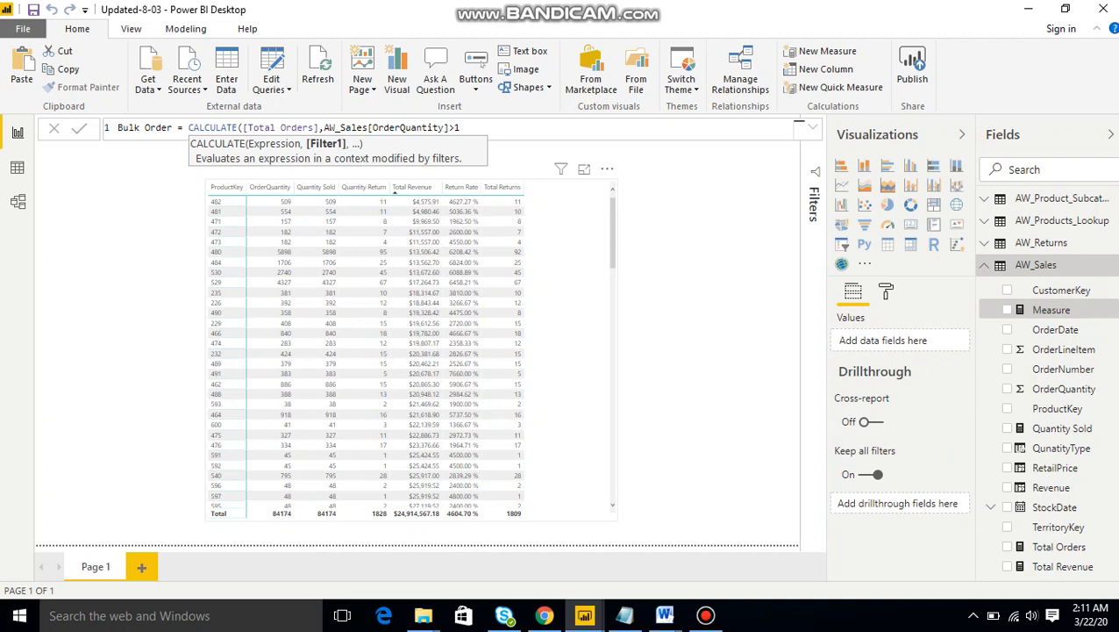
Switch to the DAX expression document in Word and review the CALCULATE syntax and the Bulk Orders example formula.
mouse_move(664, 615)
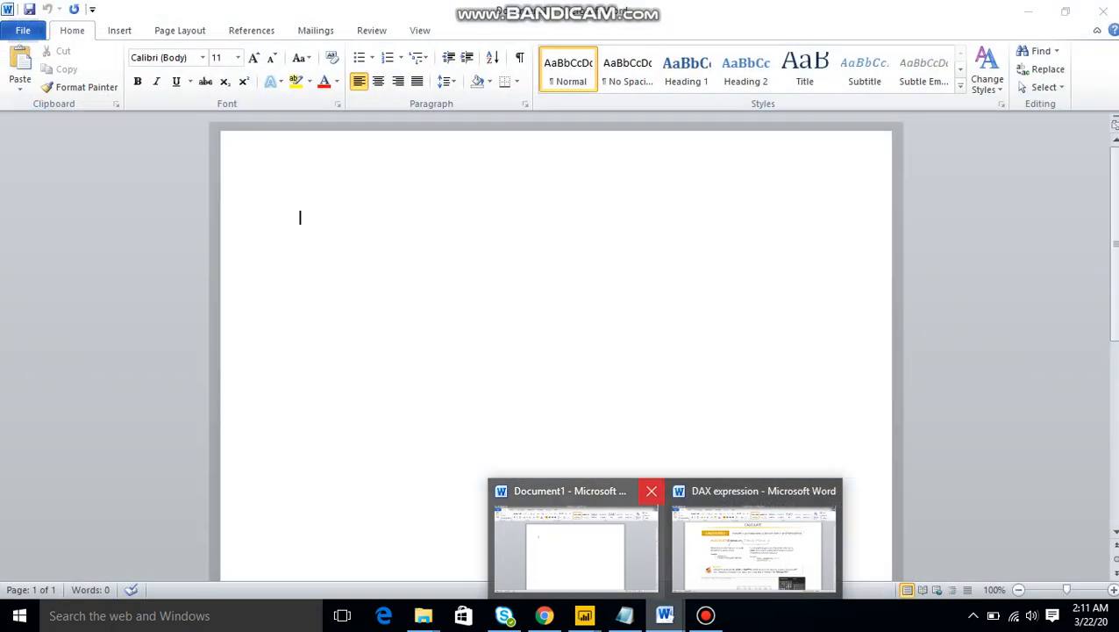
left_click(575, 539)
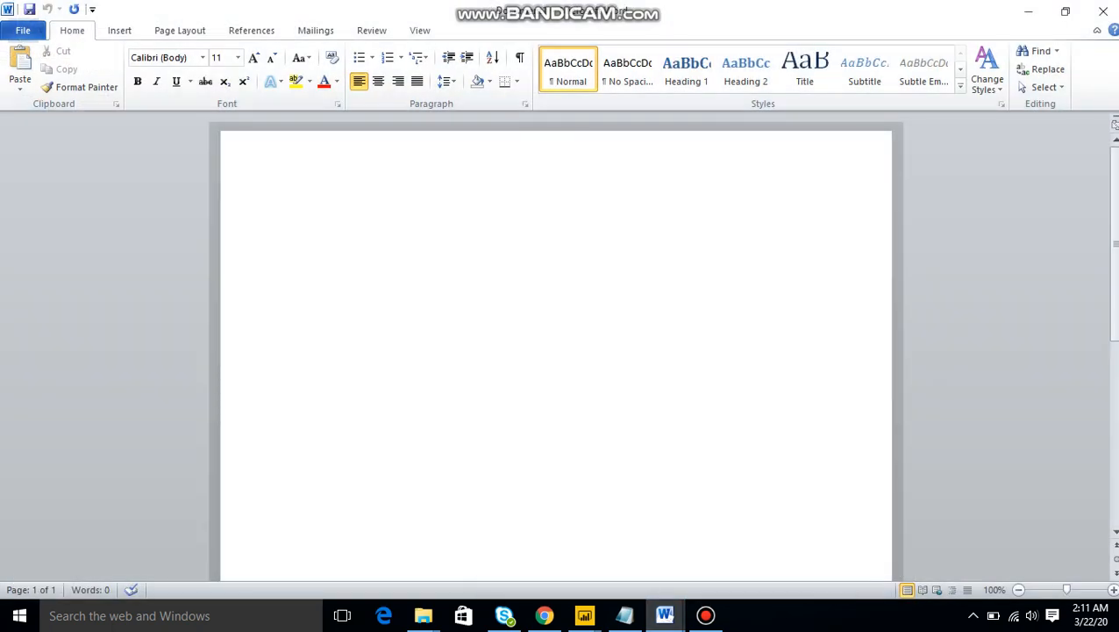
mouse_move(665, 615)
left_click(755, 542)
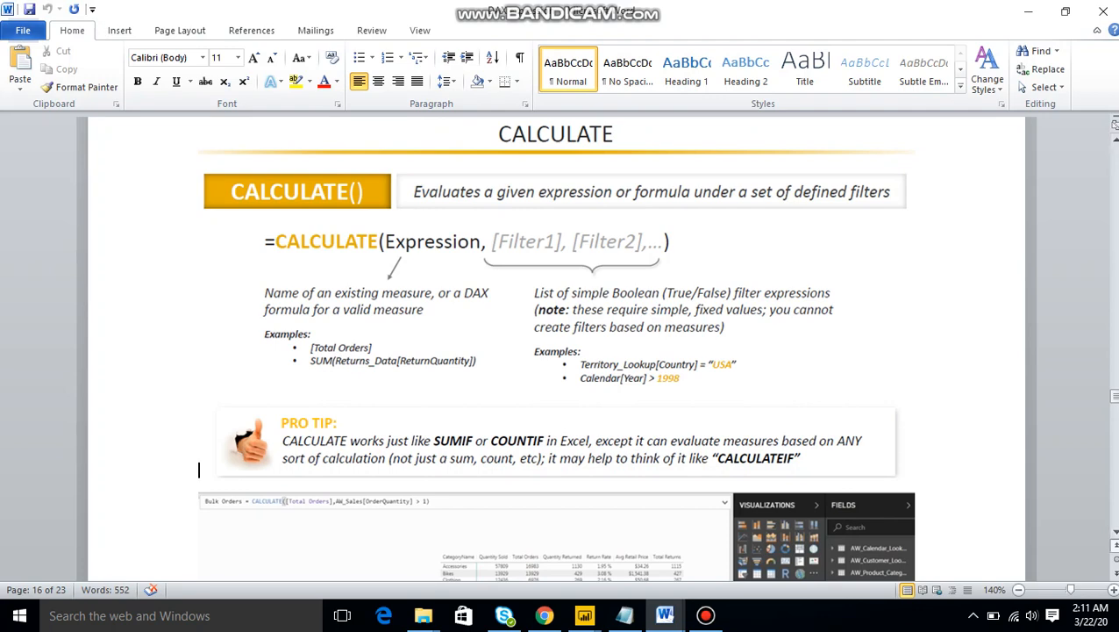
scroll(555, 351, "down", 2)
scroll(505, 427, "down", 5)
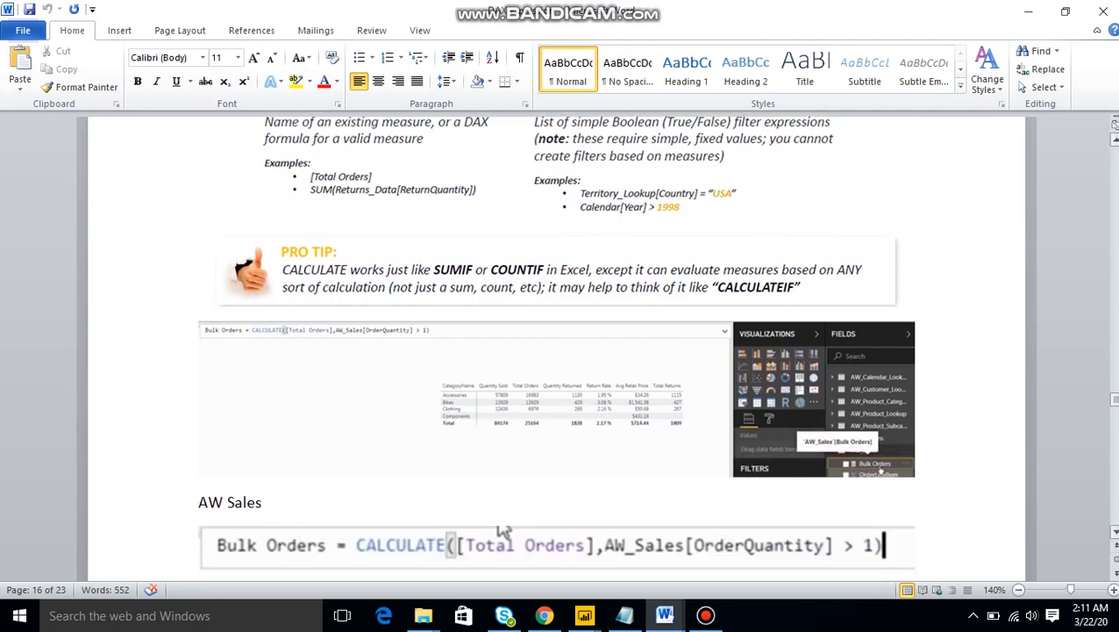
scroll(556, 351, "down", 1)
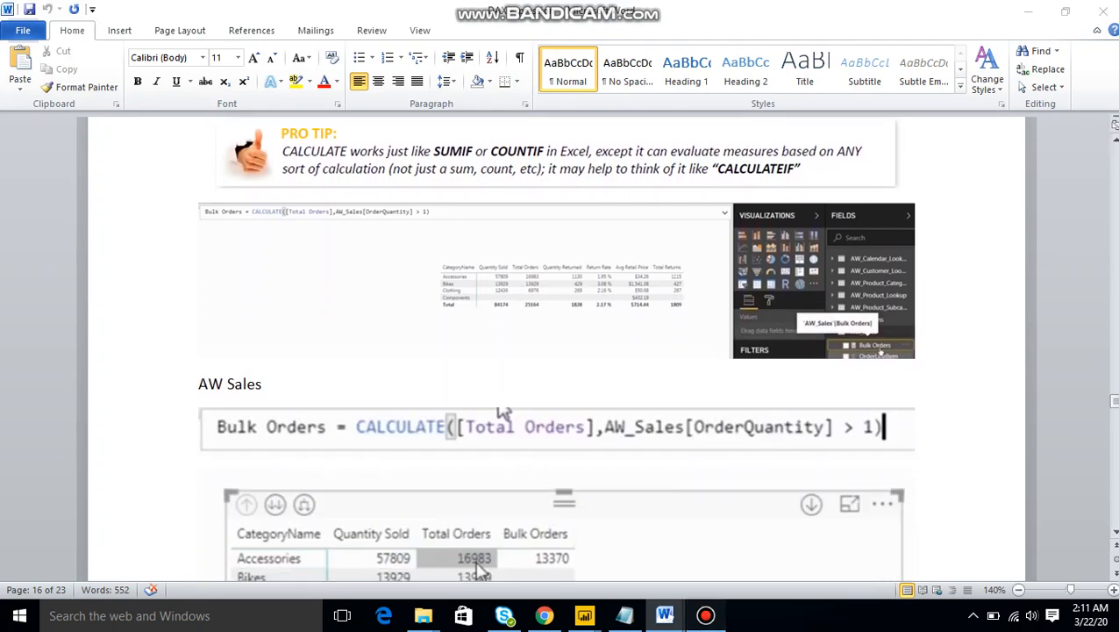
left_click(705, 615)
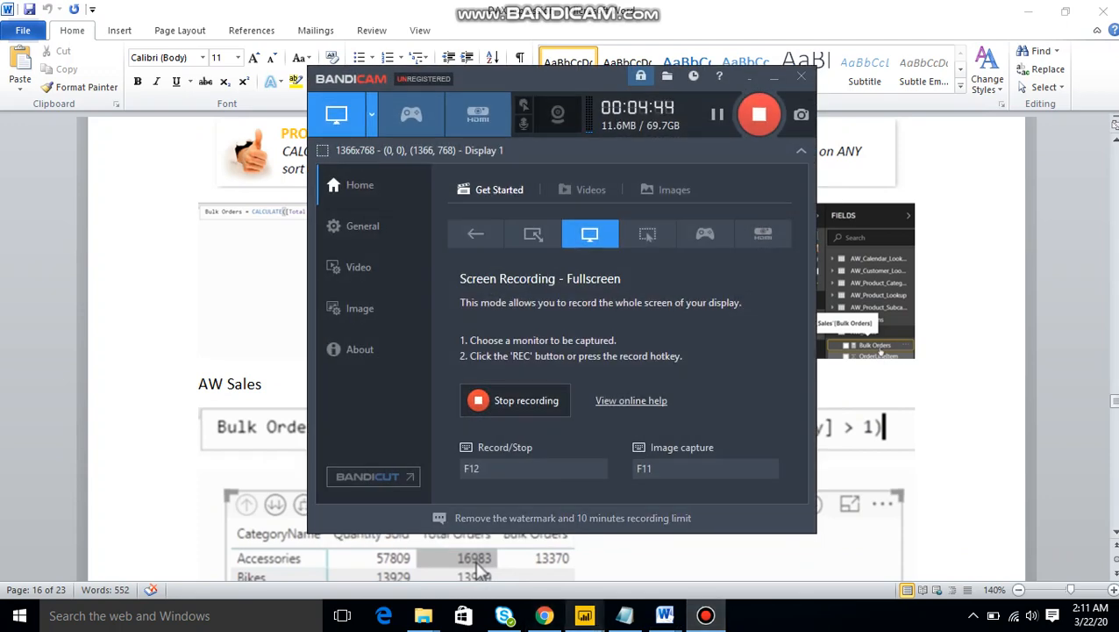
Switch back to the Updated-8-03 report in Power BI Desktop, complete the Bulk Order formula with a closing parenthesis and commit it.
mouse_move(585, 615)
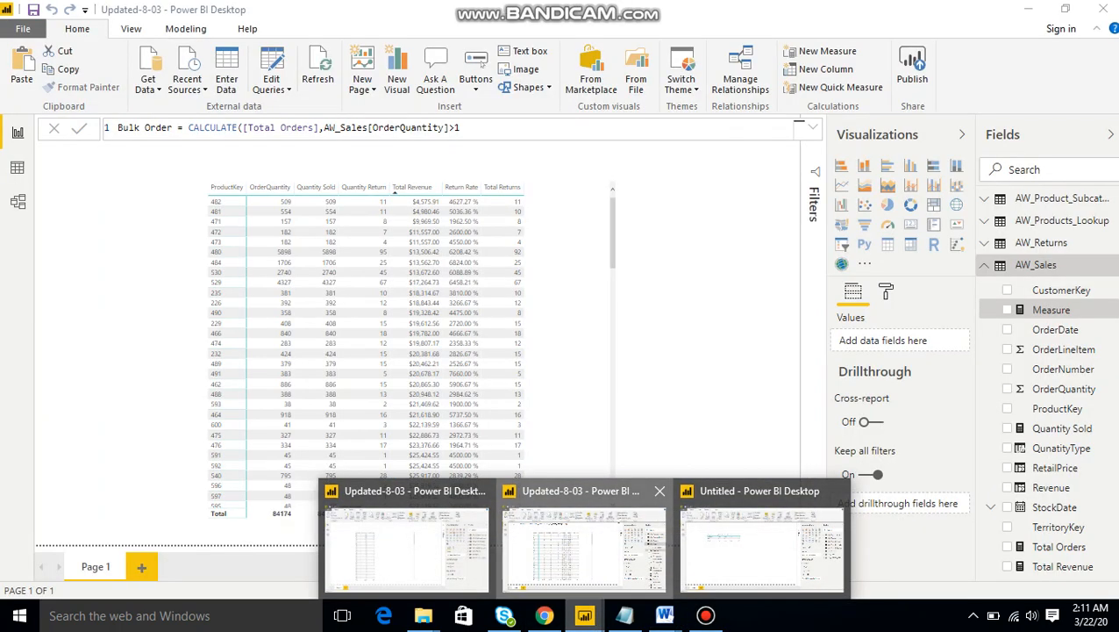
left_click(584, 548)
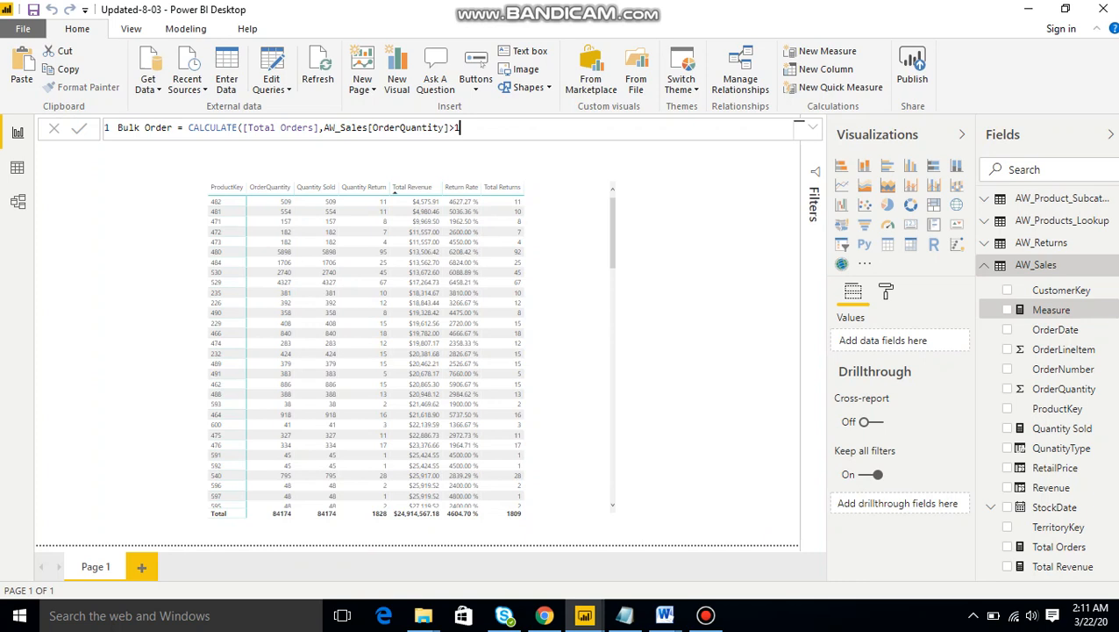
type(")")
key("Return")
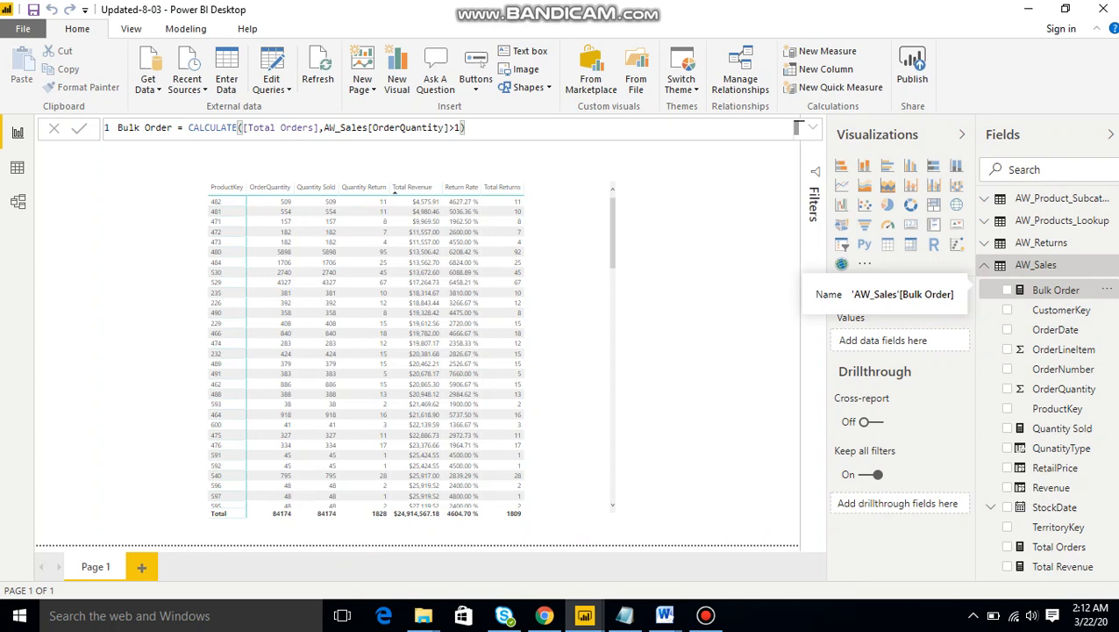
Select the matrix visual and sort it by ProductKey in ascending order.
left_click(509, 261)
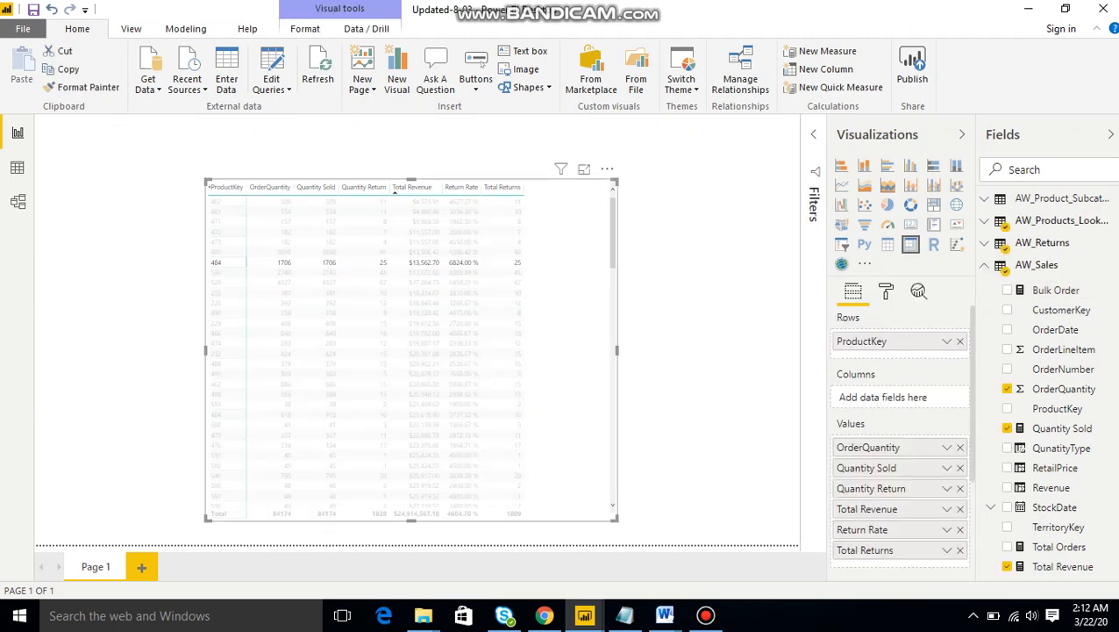
left_click(227, 187)
left_click(566, 351)
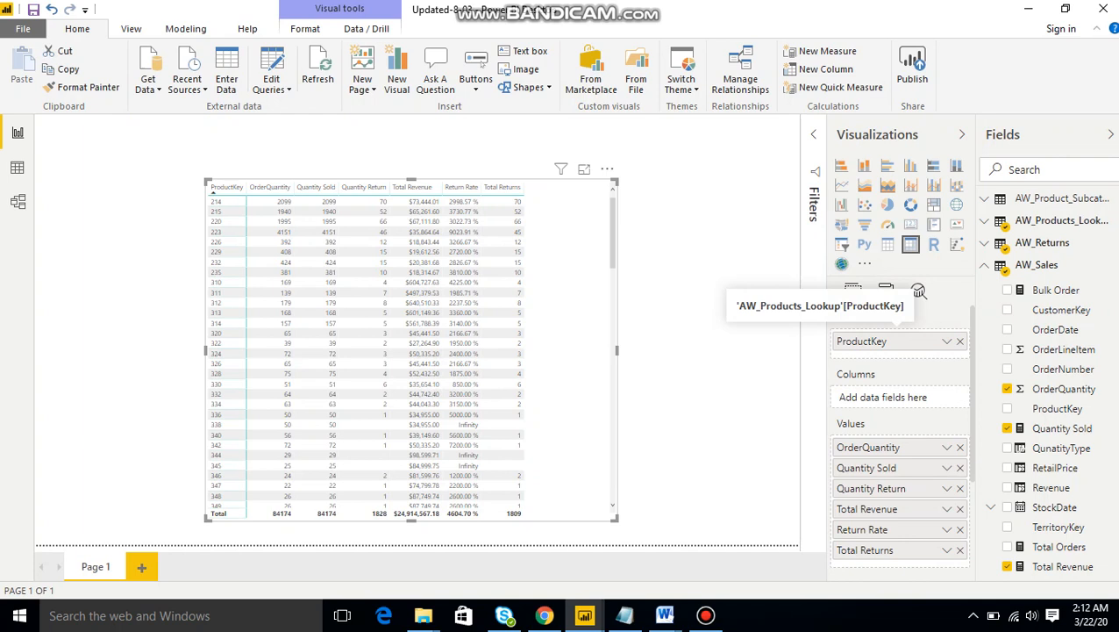
Remove ProductKey, OrderQuantity, Return Rate, Quantity Return, Total Revenue and Total Returns from the matrix, keeping only Quantity Sold.
left_click(961, 341)
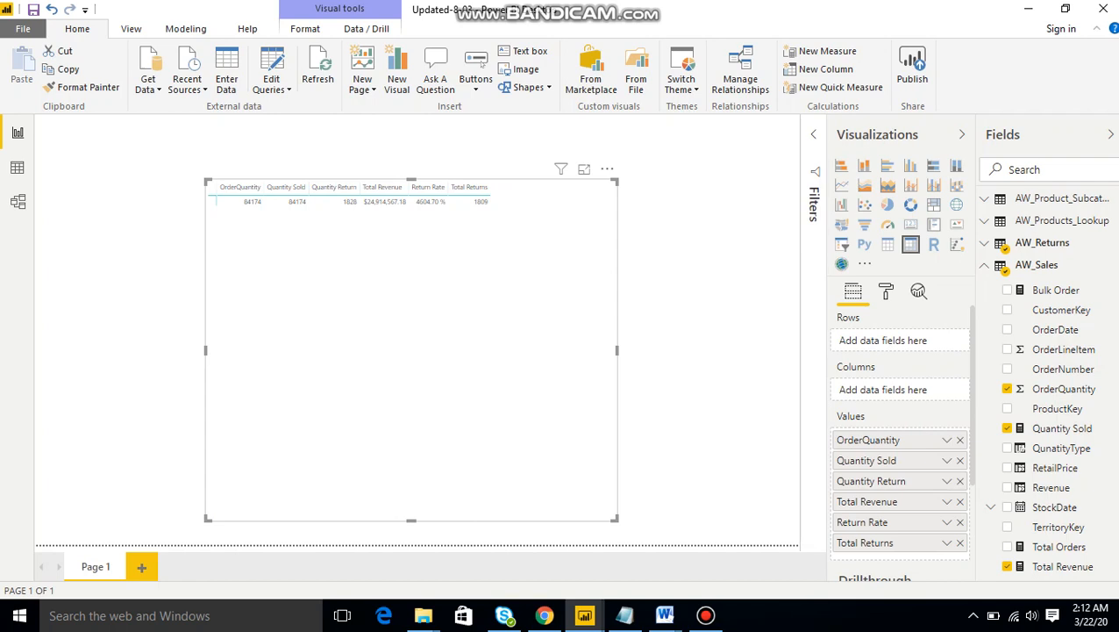
left_click(1007, 388)
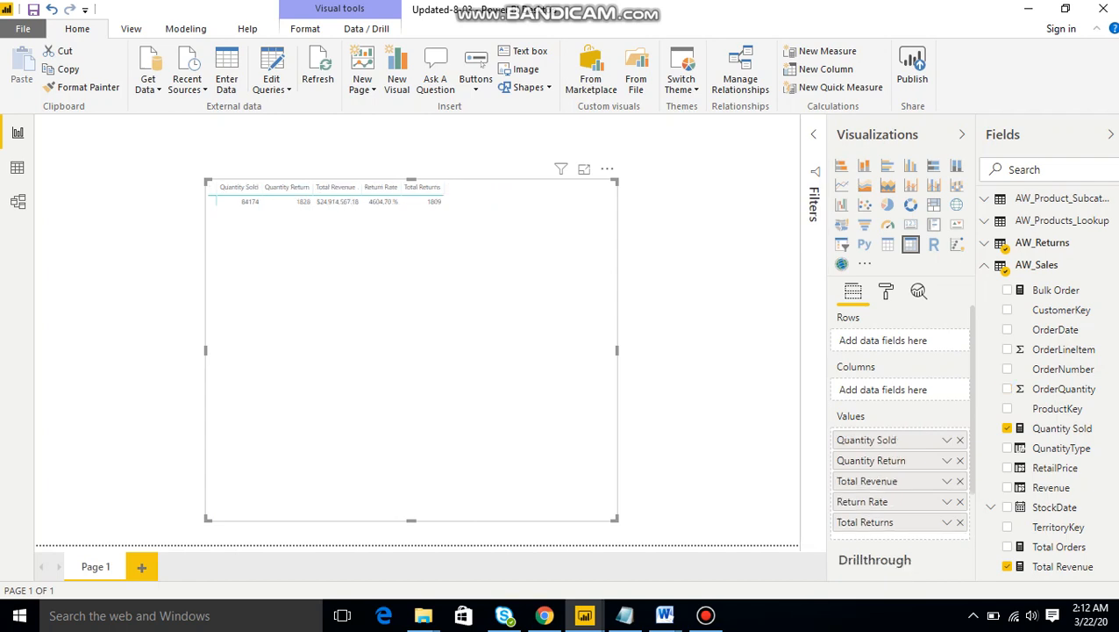
left_click(961, 501)
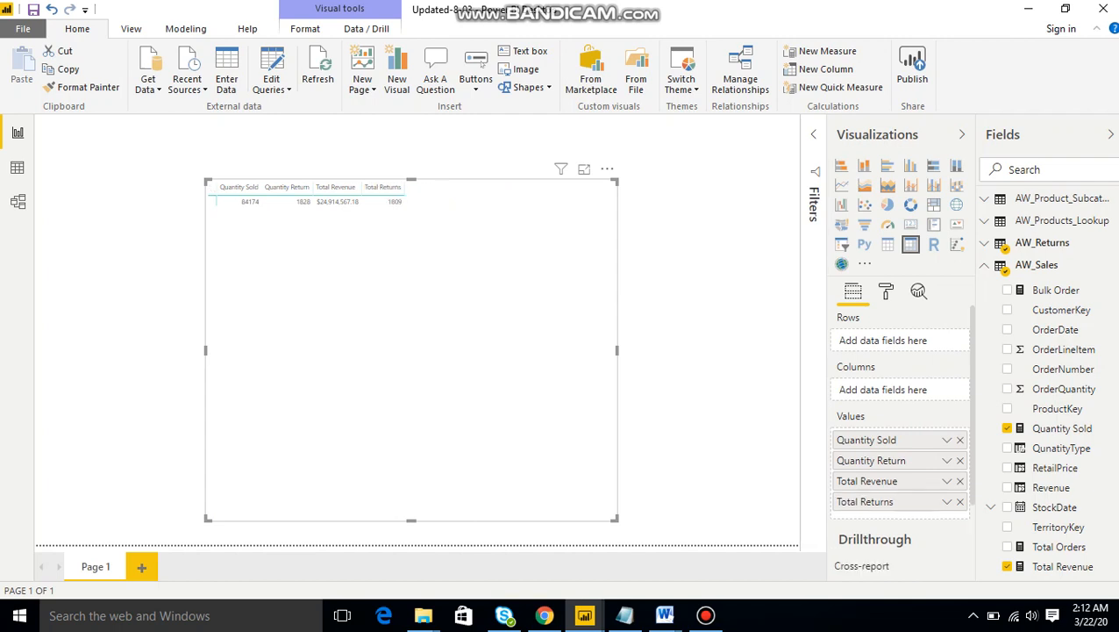
left_click(961, 460)
left_click(961, 461)
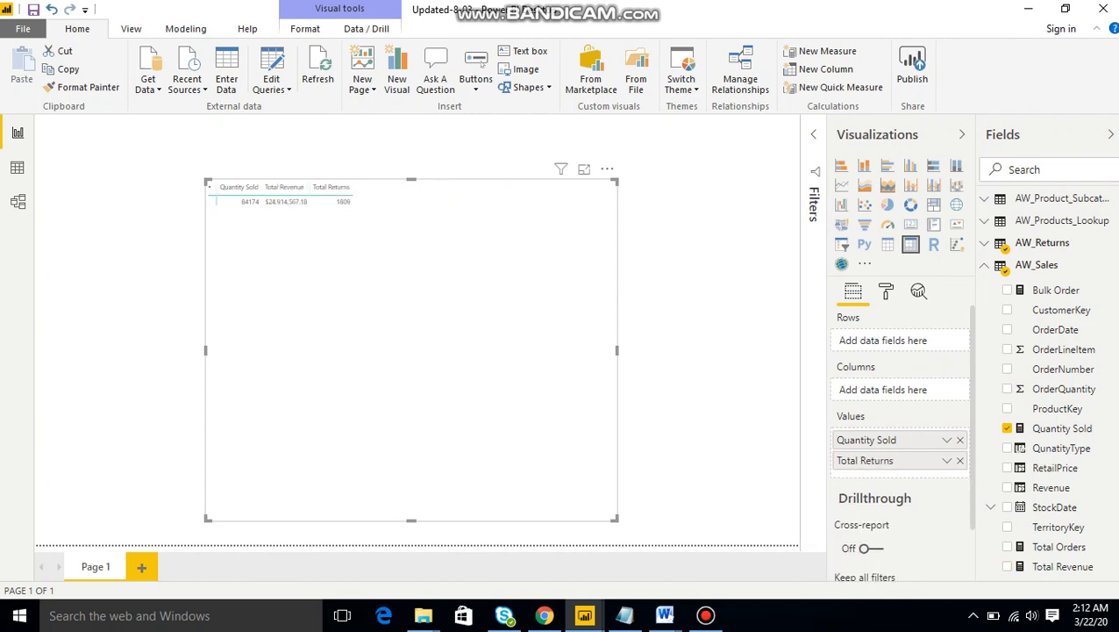
left_click(961, 460)
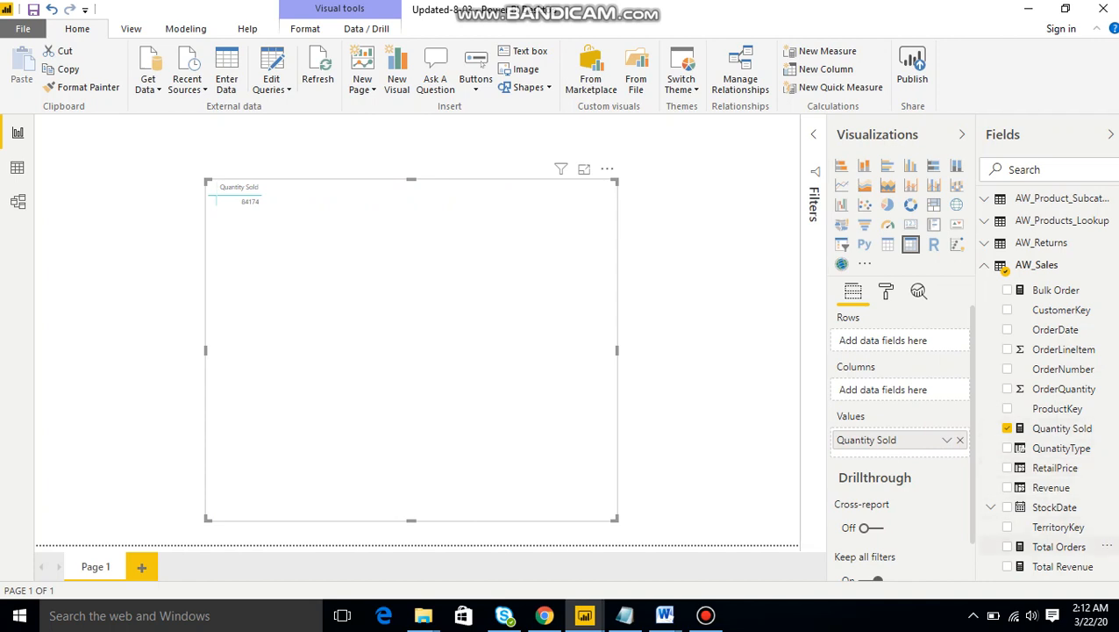
Add the Total Orders and Bulk Order measures to the matrix values below Quantity Sold.
left_click_drag(1059, 547, 868, 452)
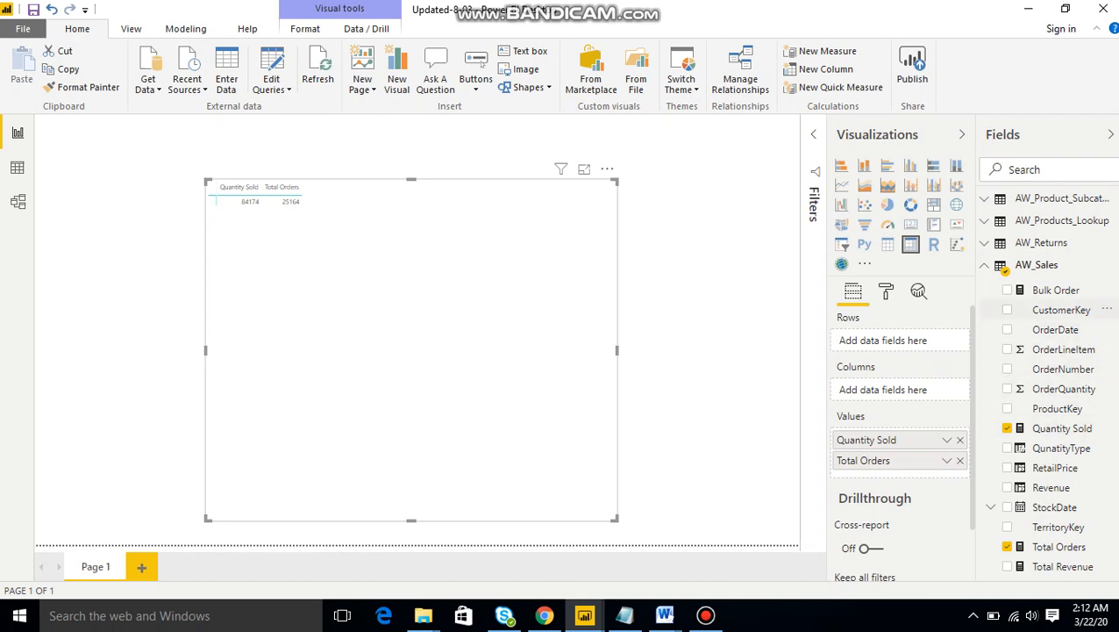
left_click_drag(1055, 290, 863, 466)
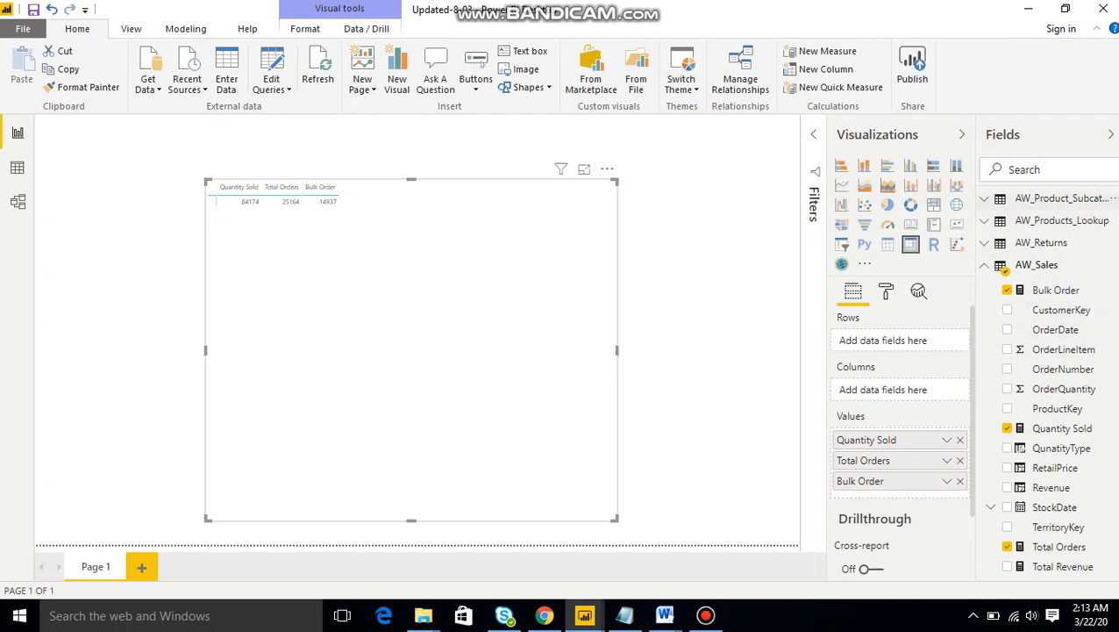
left_click(984, 199)
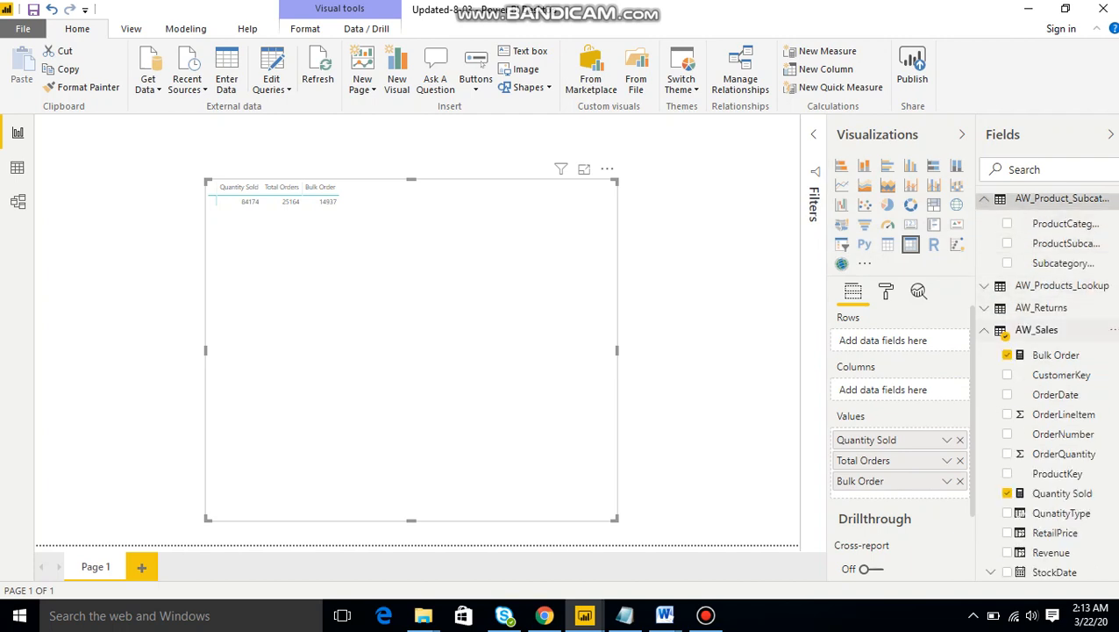
left_click(984, 286)
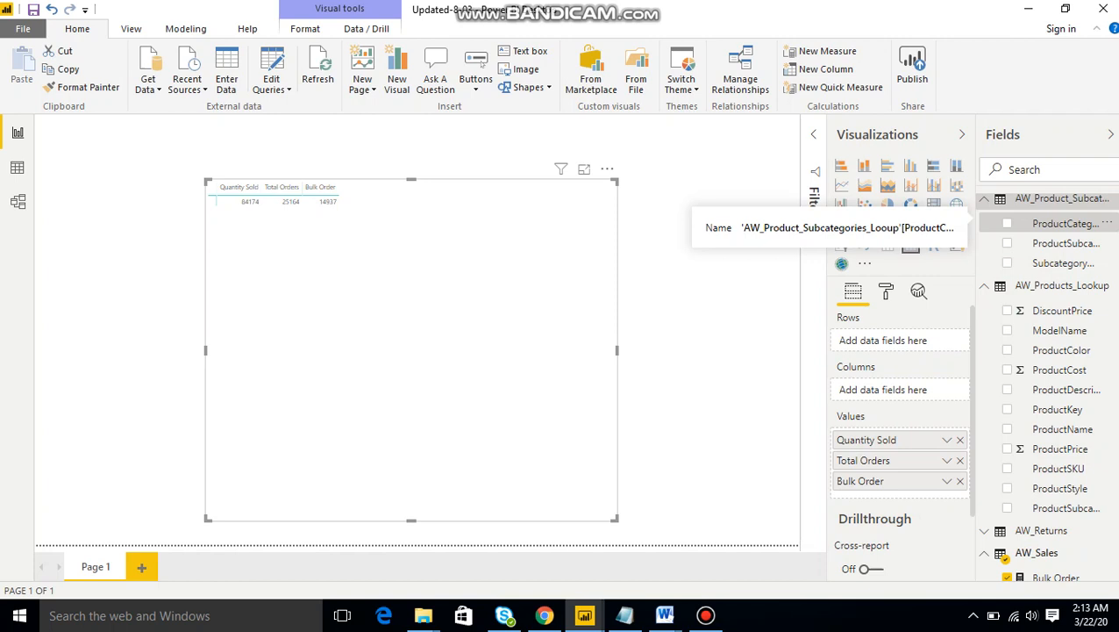
left_click(984, 200)
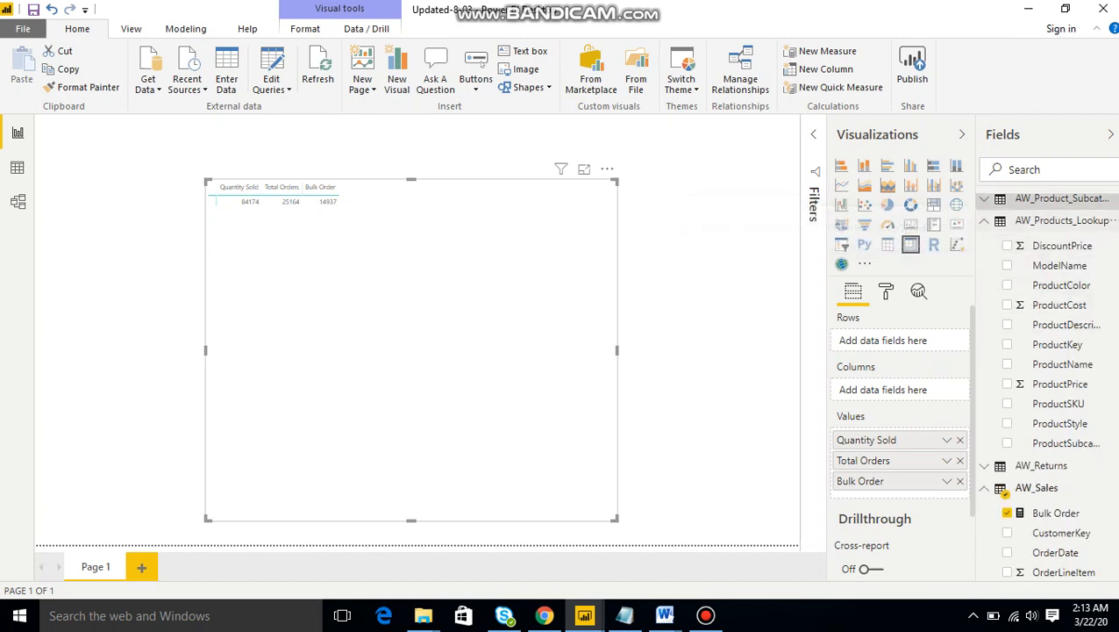
left_click(984, 220)
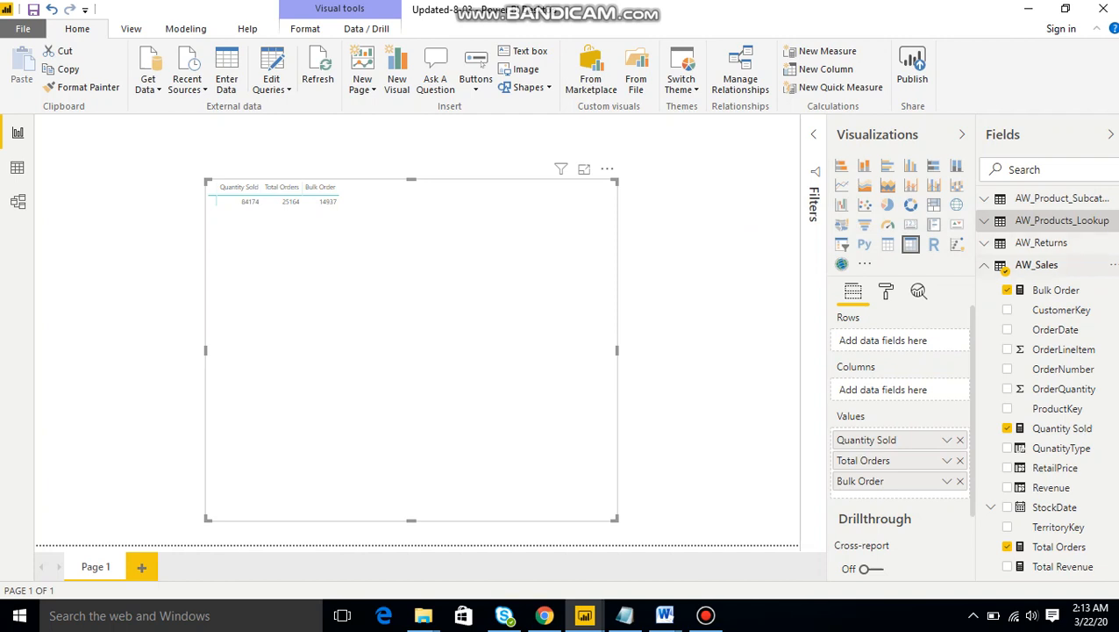
Add CategoryName from the product categories lookup table to the matrix rows and widen the matrix slightly.
left_click(984, 264)
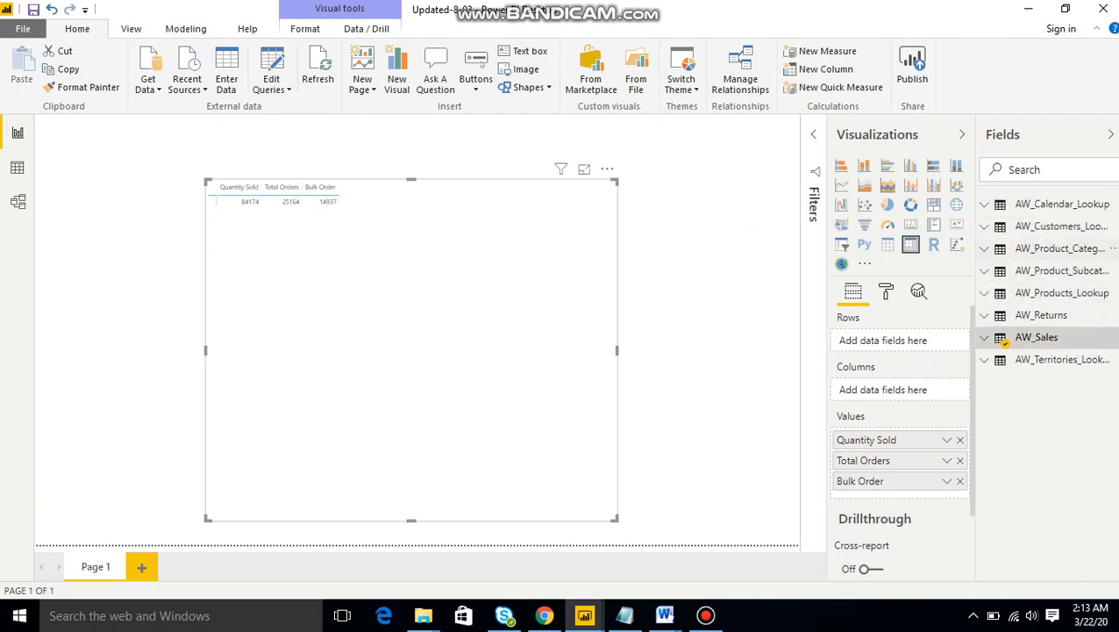
left_click(984, 248)
left_click_drag(1065, 274, 904, 340)
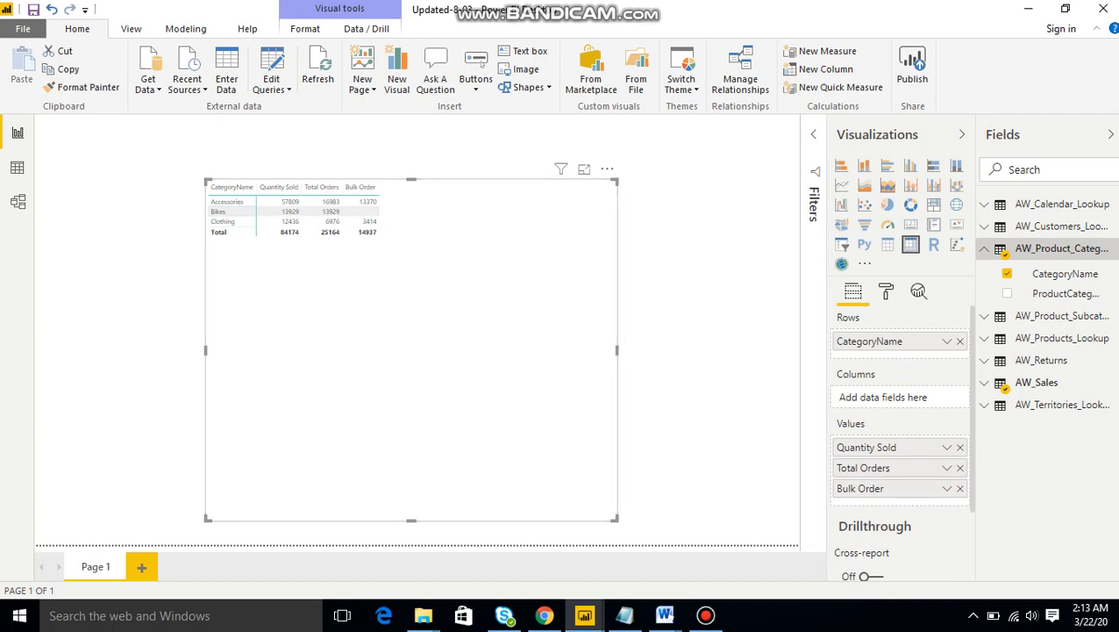
left_click_drag(617, 349, 675, 349)
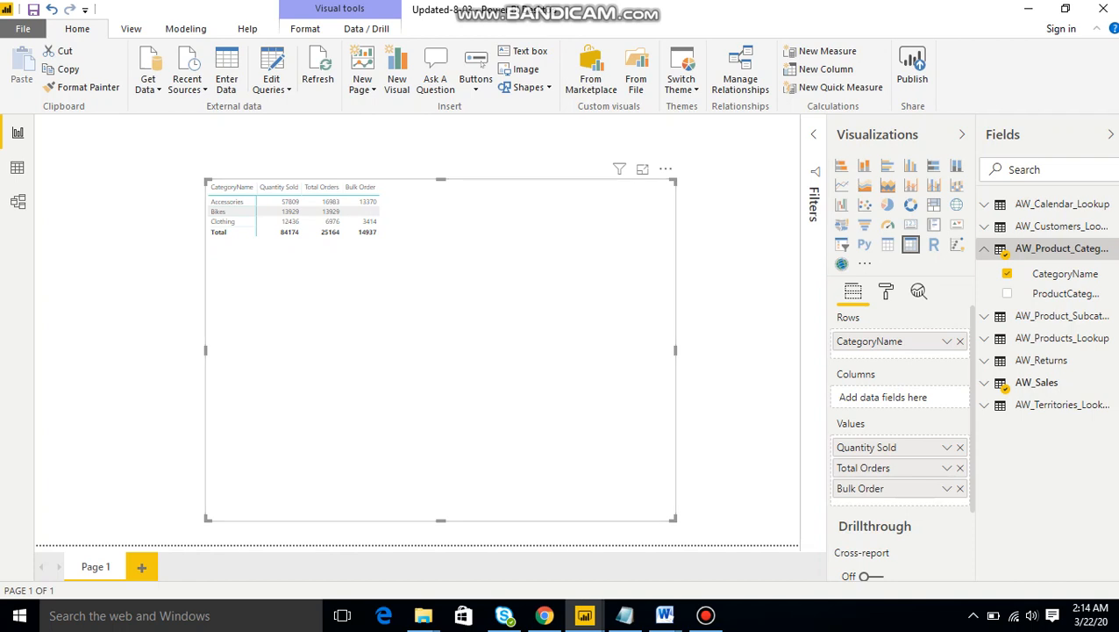
Switch to the DAX expression document in Word and read on from the Bulk Orders example to the Bike Returns measure.
mouse_move(664, 615)
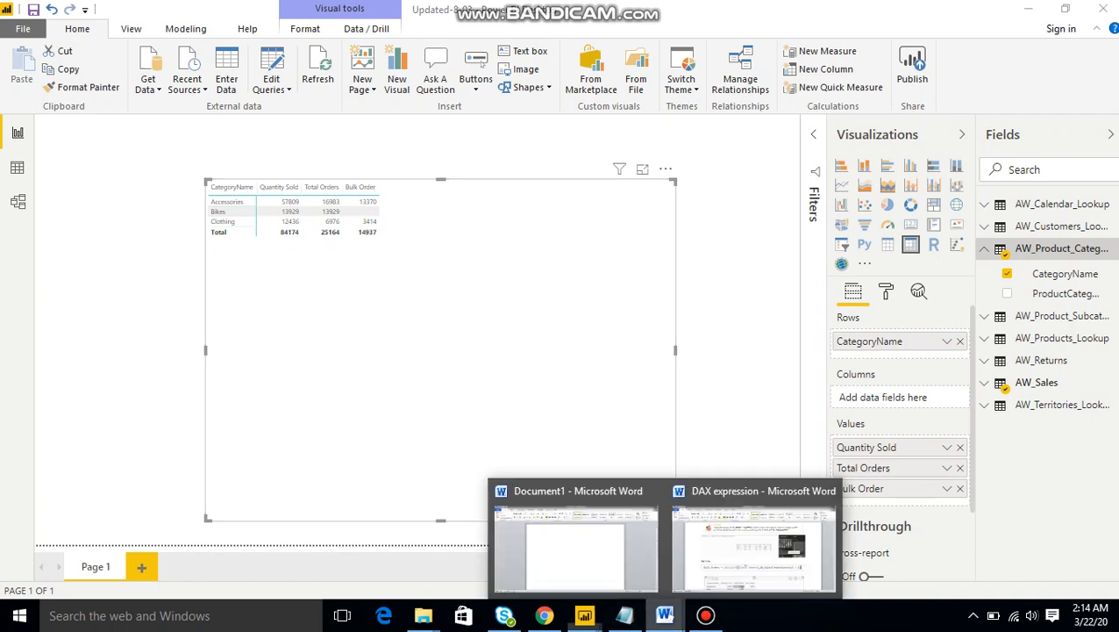
left_click(754, 539)
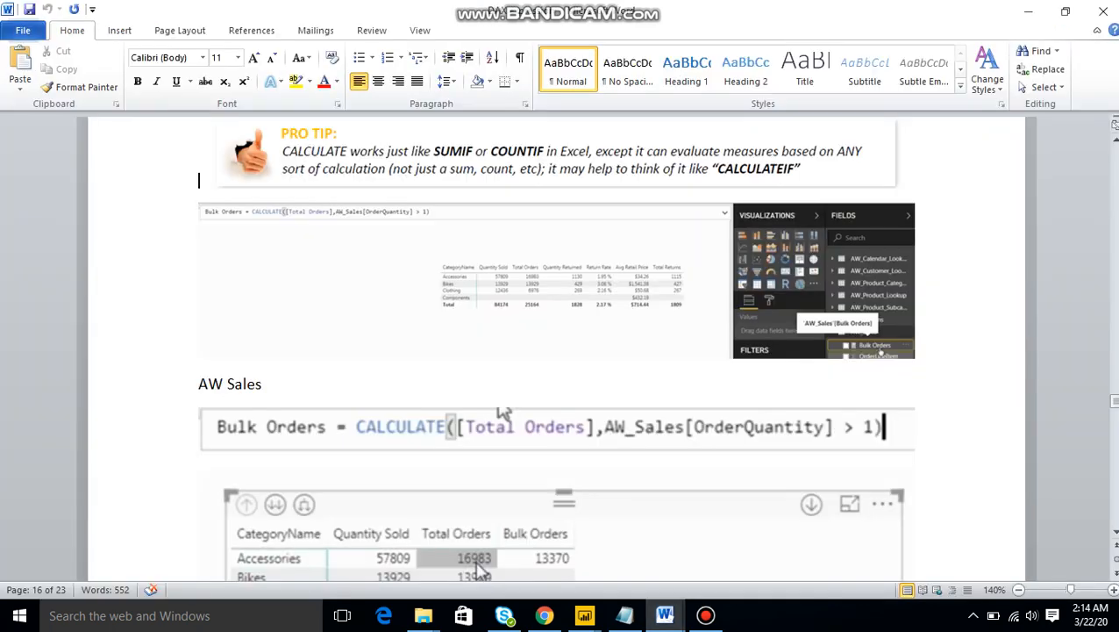
scroll(556, 351, "down", 3)
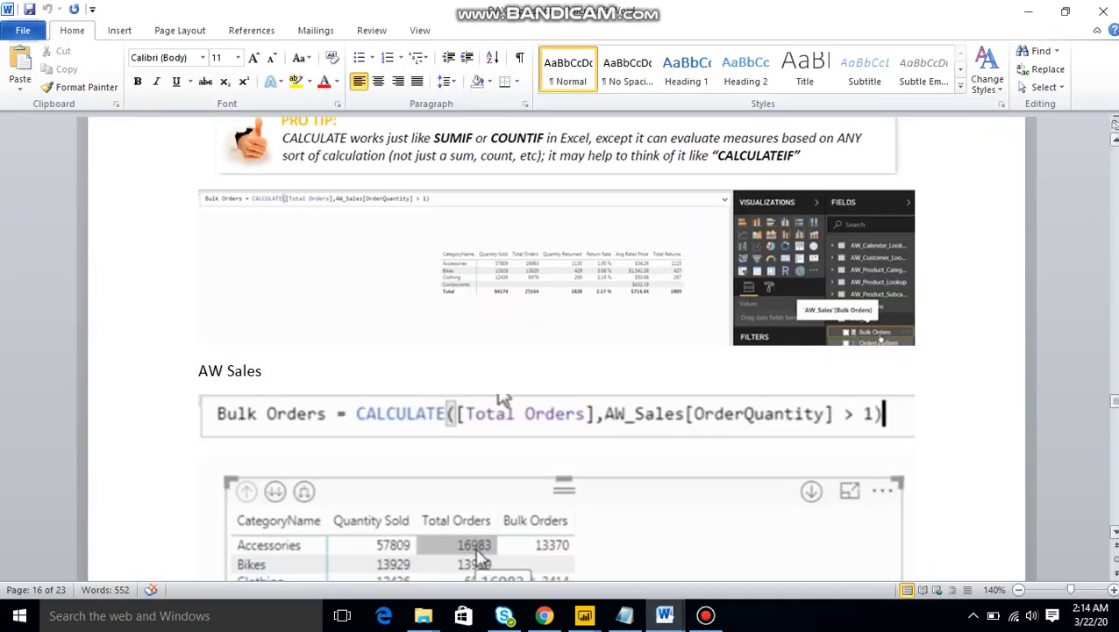
scroll(556, 351, "down", 5)
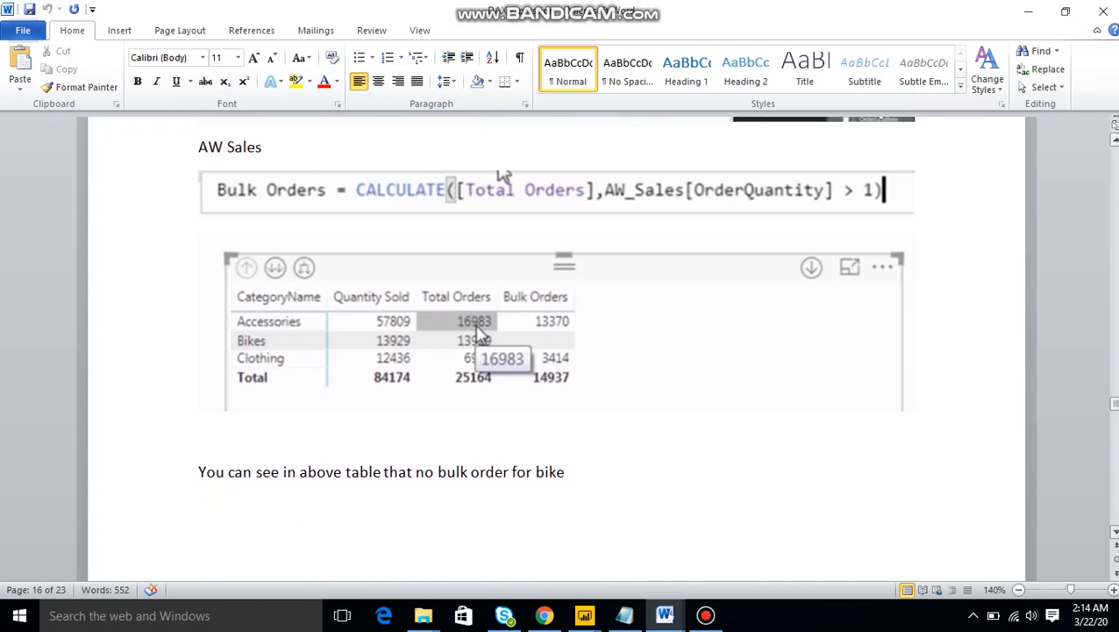
scroll(481, 215, "down", 10)
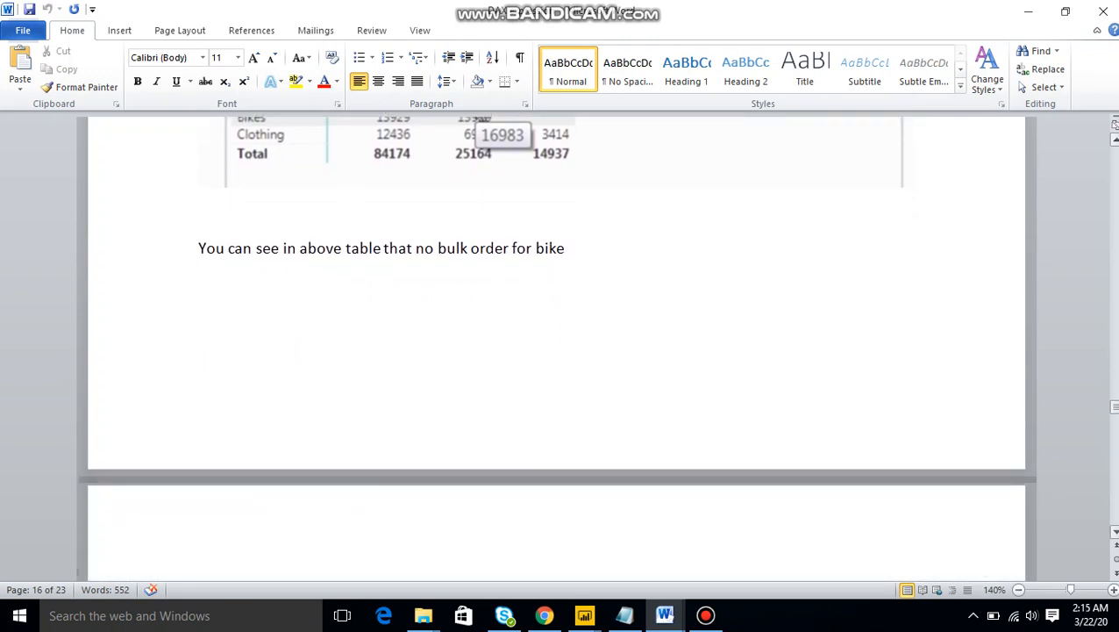
scroll(556, 351, "down", 3)
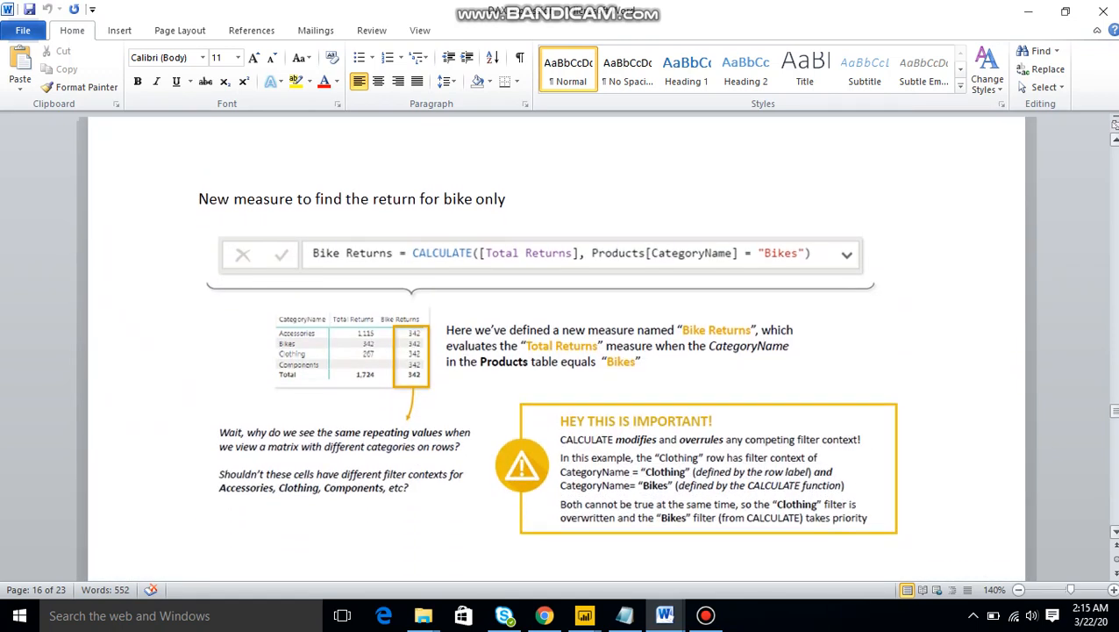